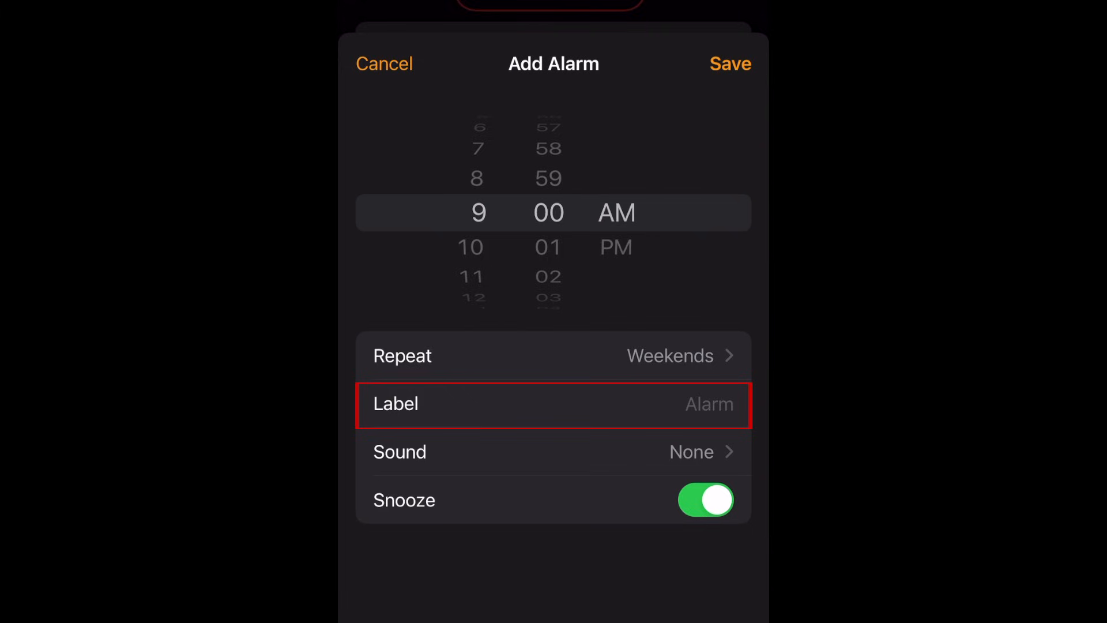
text(Weekend Alarm)
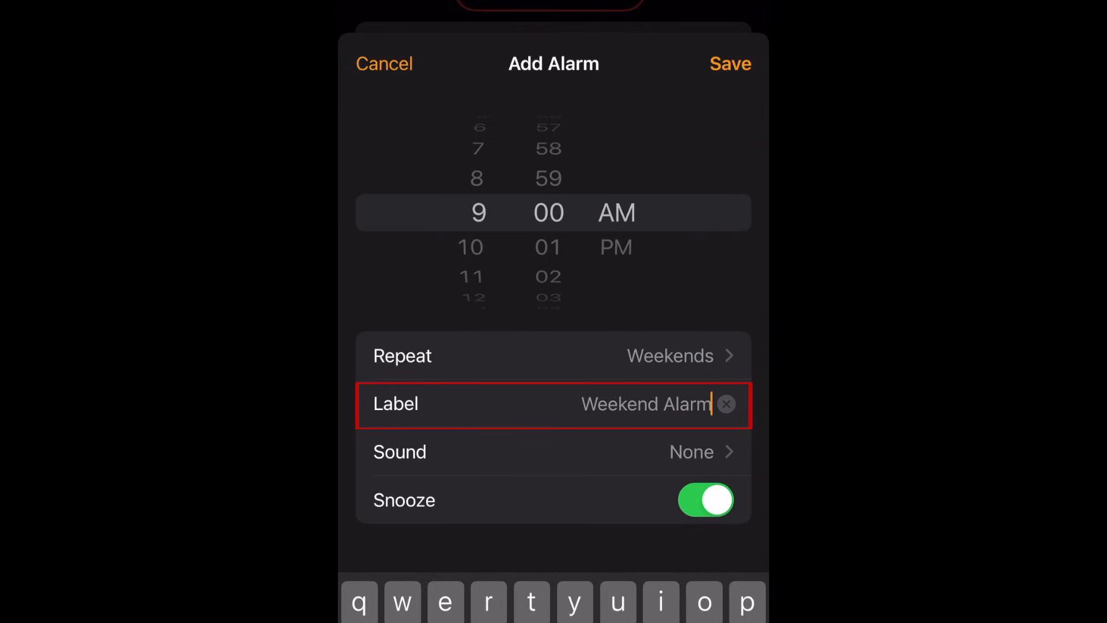
Confirm the typed label so the alarm is named 'Weekend Alarm'.
key(Return)
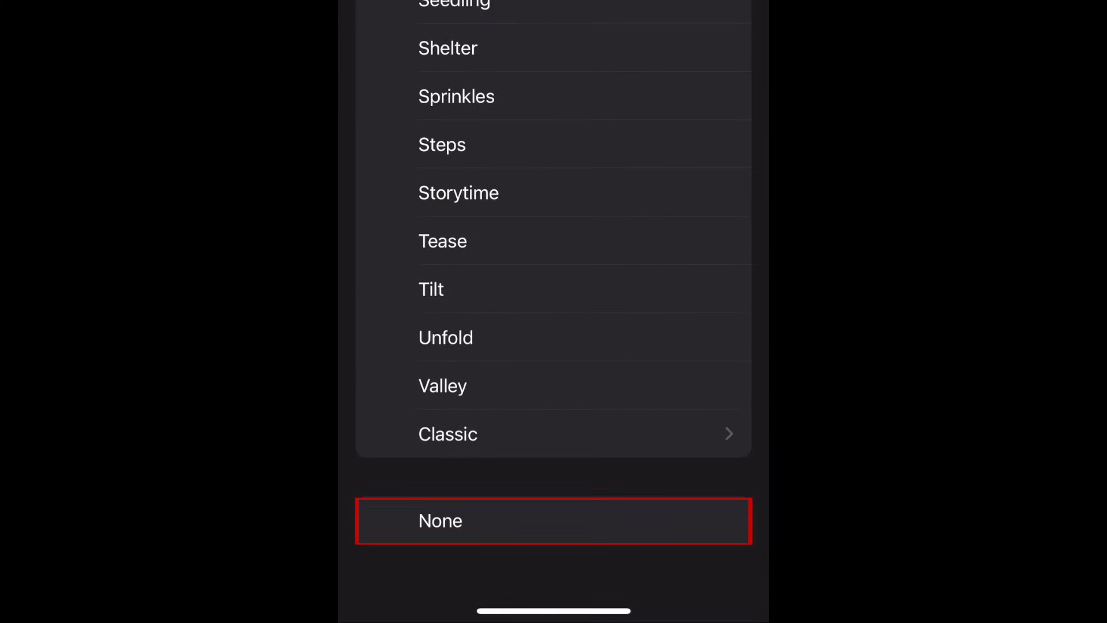
Choose None as the alarm sound.
click(554, 520)
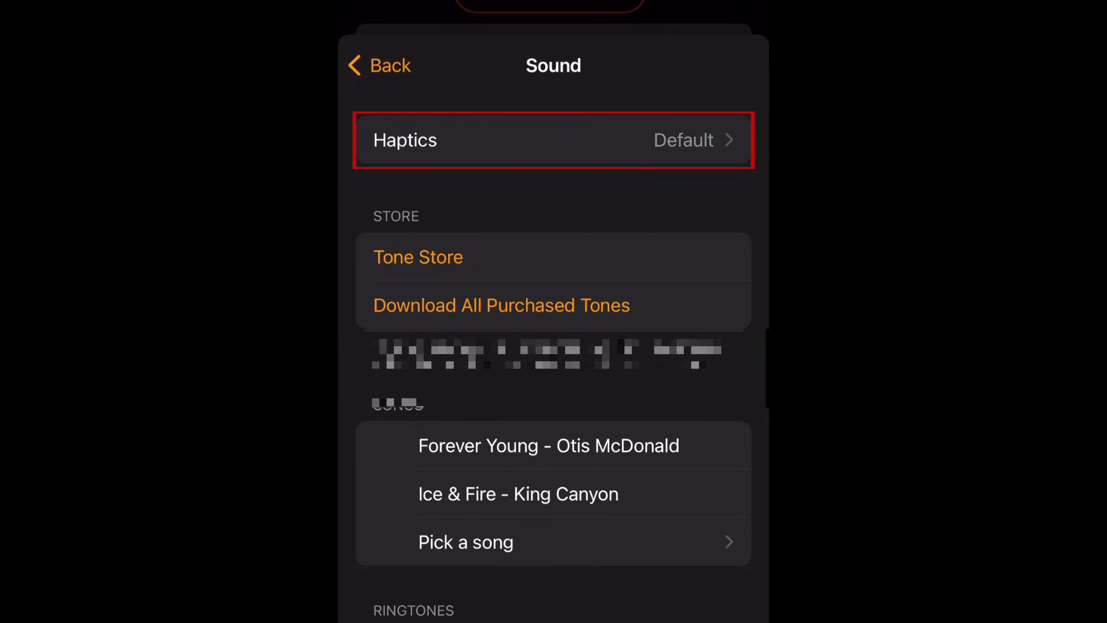
Try Heartbeat, Quick, Rapid, S.O.S., Staccato and Symphony haptics, then settle on Accent.
click(553, 140)
click(553, 181)
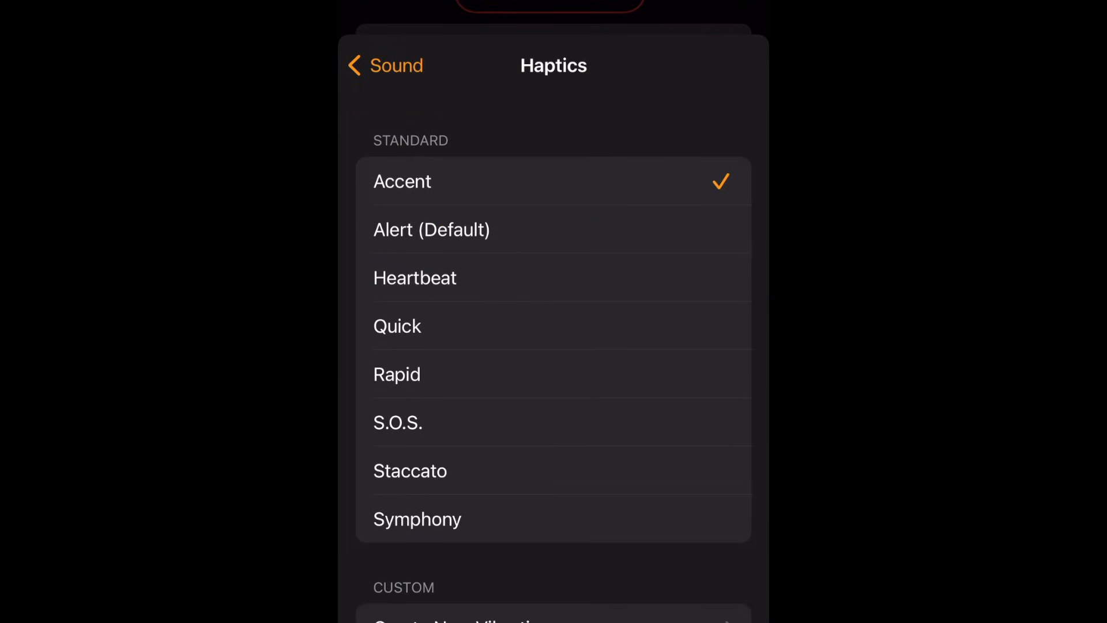
click(554, 278)
click(554, 326)
click(554, 373)
scroll(554, 347, down, 3)
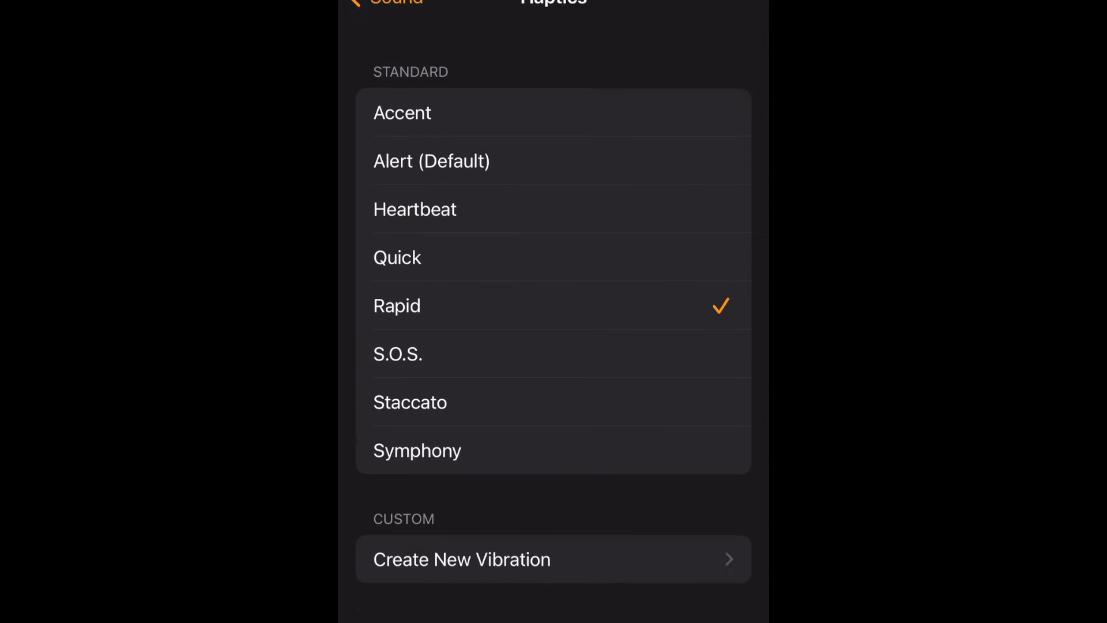
click(554, 292)
click(553, 342)
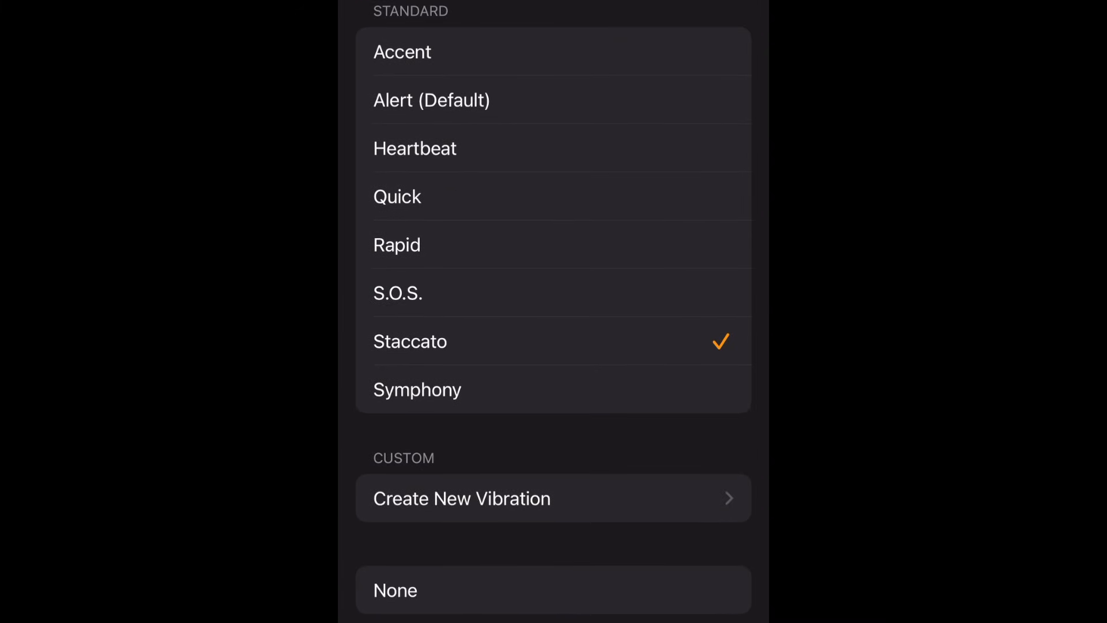
click(554, 389)
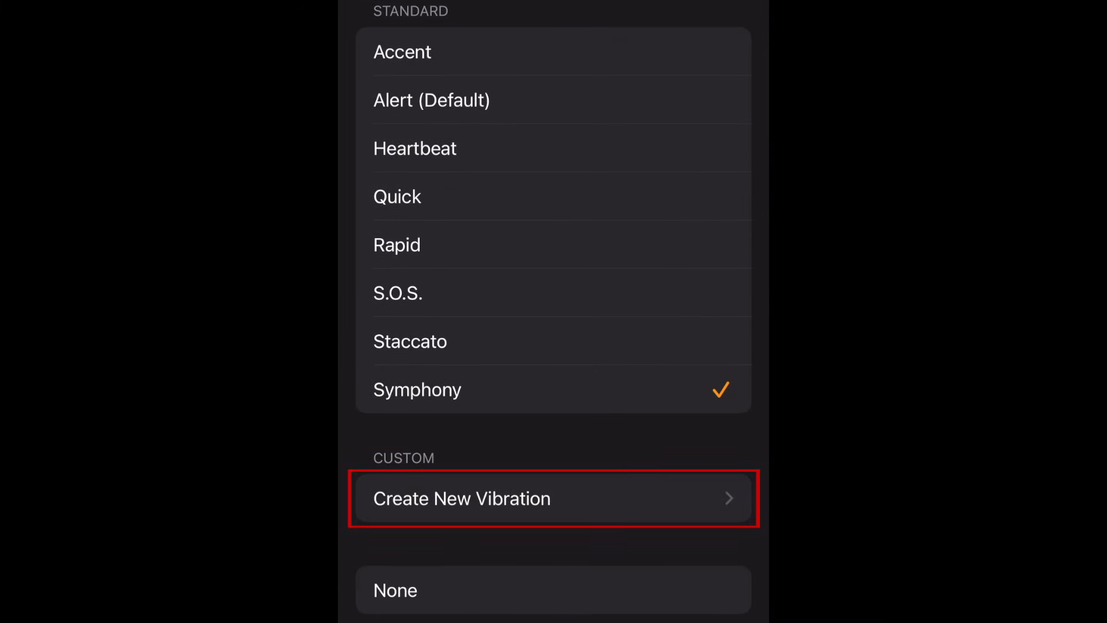
click(554, 341)
click(554, 53)
scroll(553, 312, up, 3)
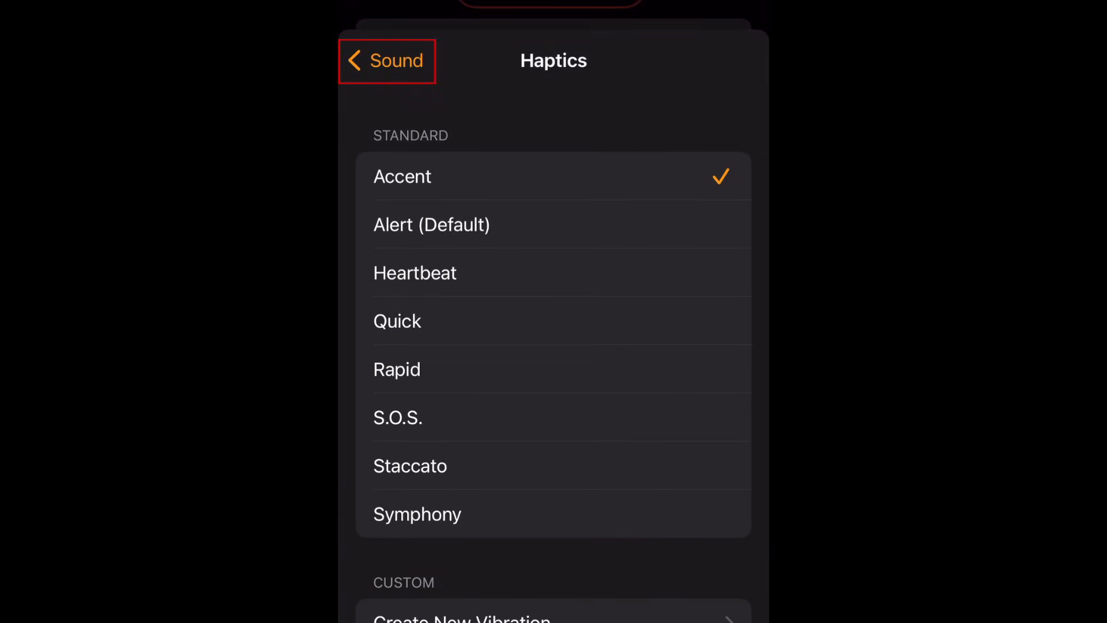
Back out of Haptics and Sound to the Add Alarm settings.
click(387, 61)
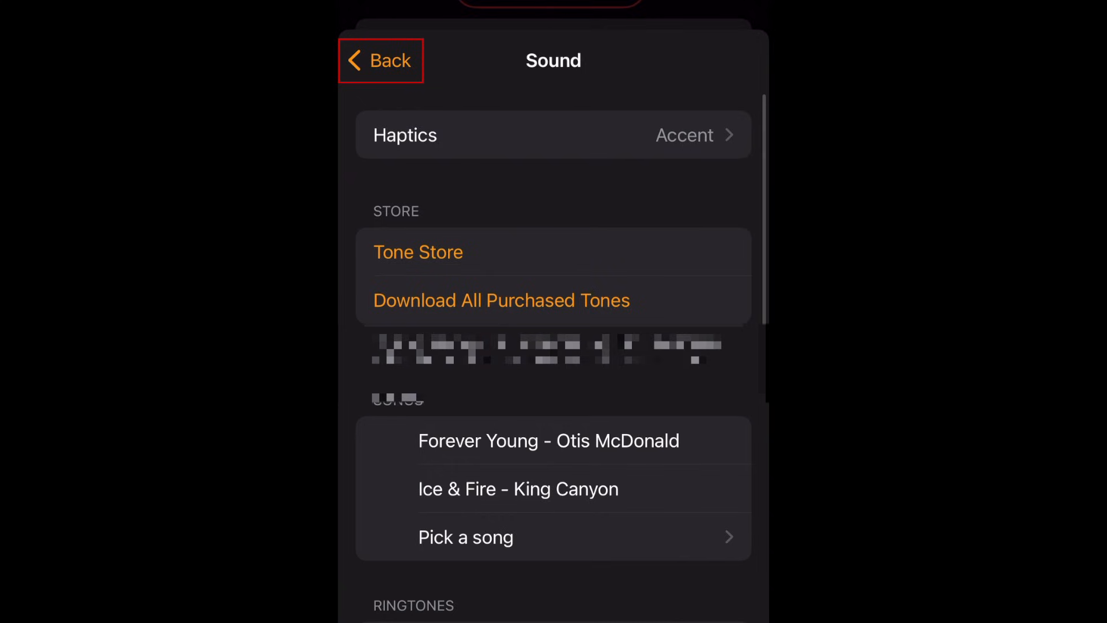
click(381, 61)
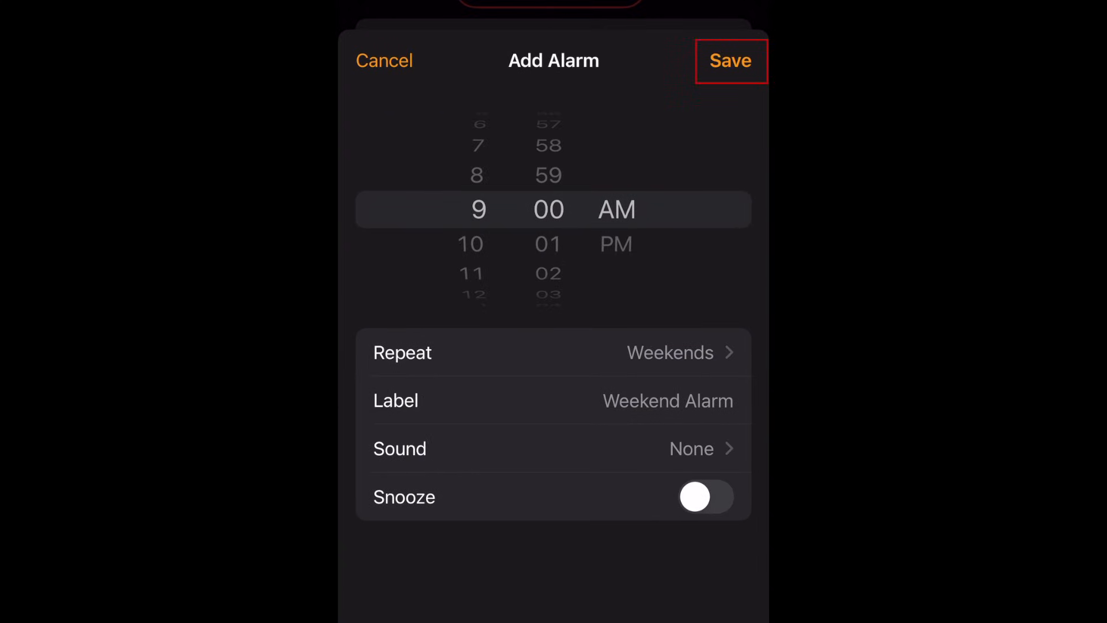
Save the 9:00 AM Weekend Alarm so it appears enabled in the Alarms list.
click(730, 61)
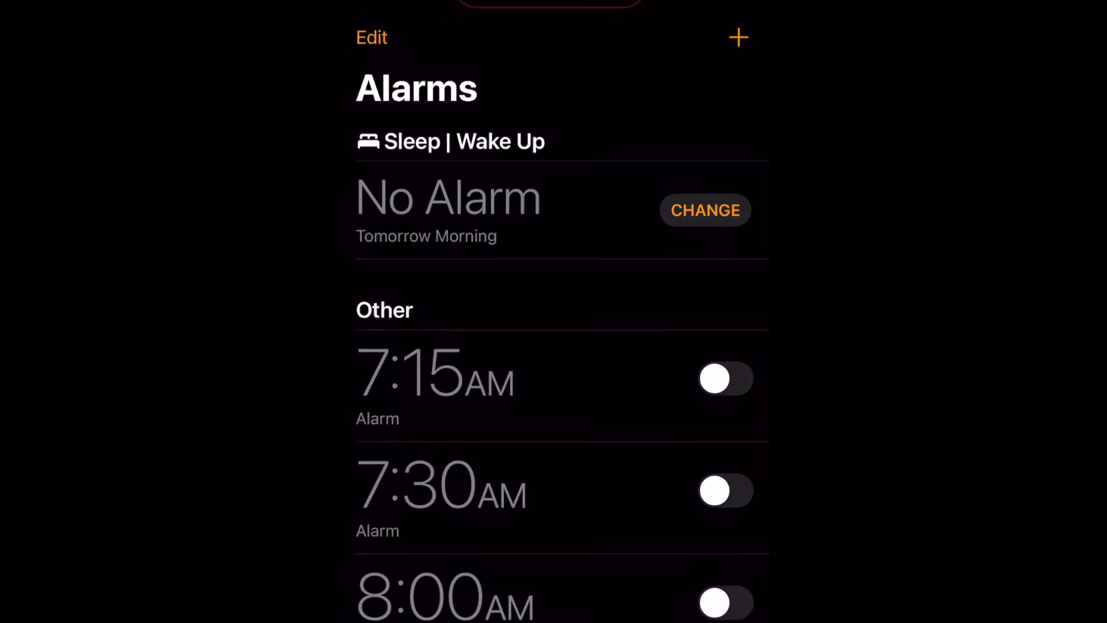
scroll(554, 346, down, 3)
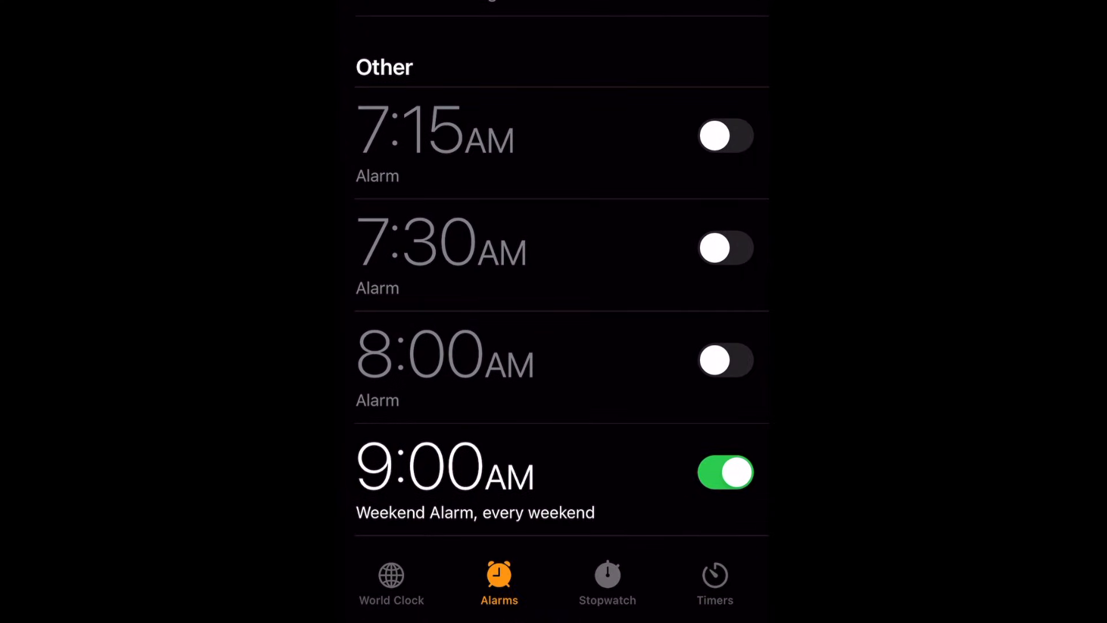
scroll(555, 303, down, 2)
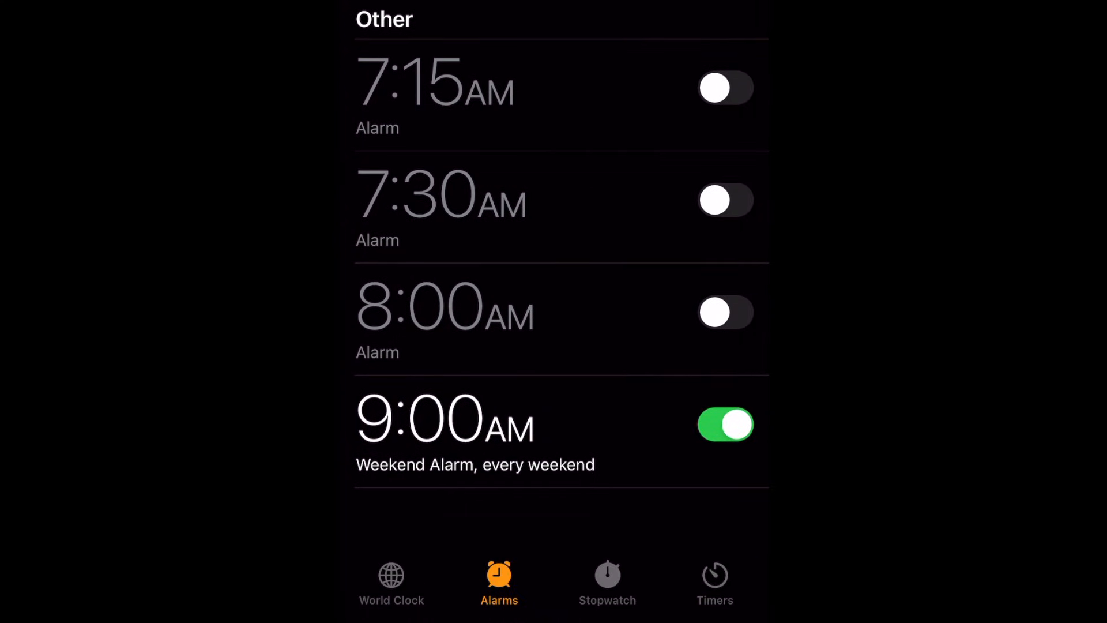